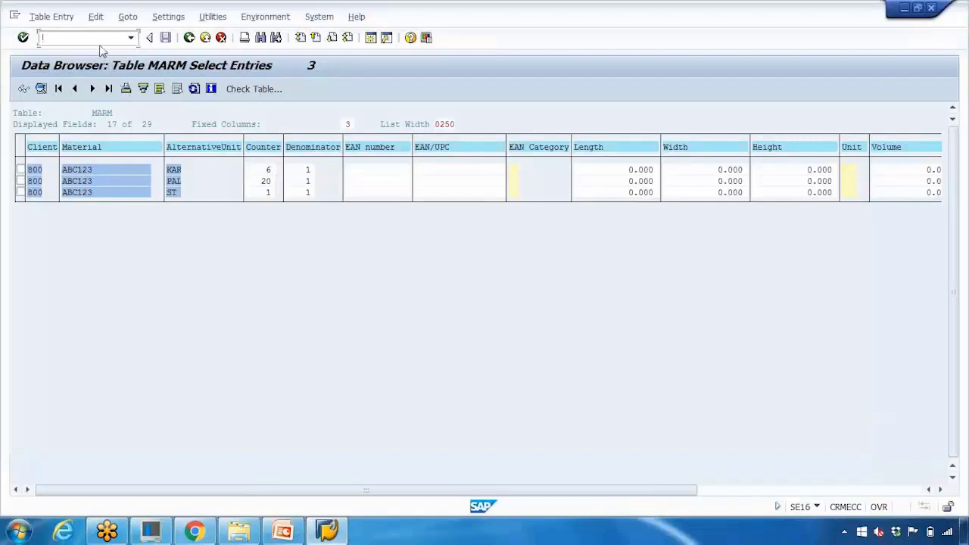
Step: Open material ABC123 in MM02 with the chosen views, plant 1000 and storage location 0001
type("/nmm02")
key("Return")
key("Return")
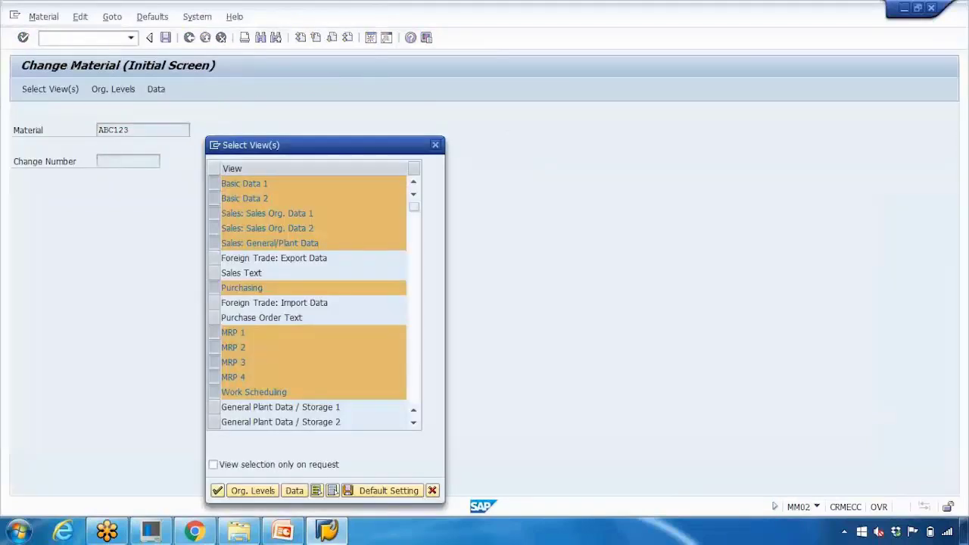
key("Return")
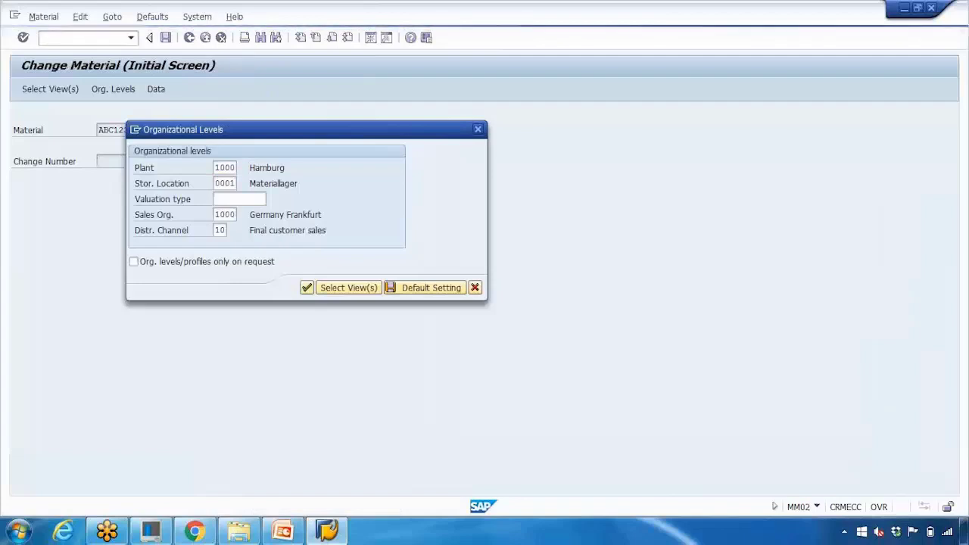
key("Return")
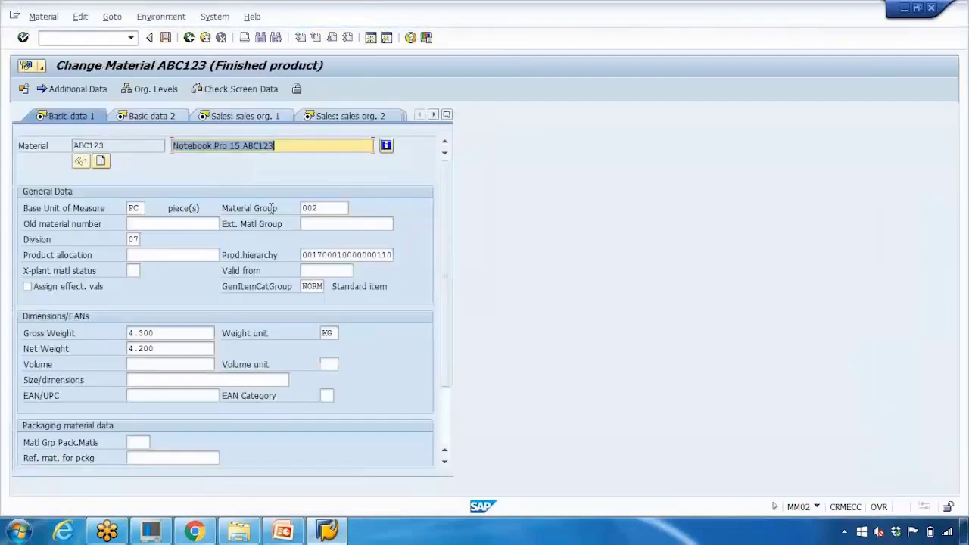
Step: Bring up the F1 help for the Base Unit of Measure field showing PC
left_click(135, 209)
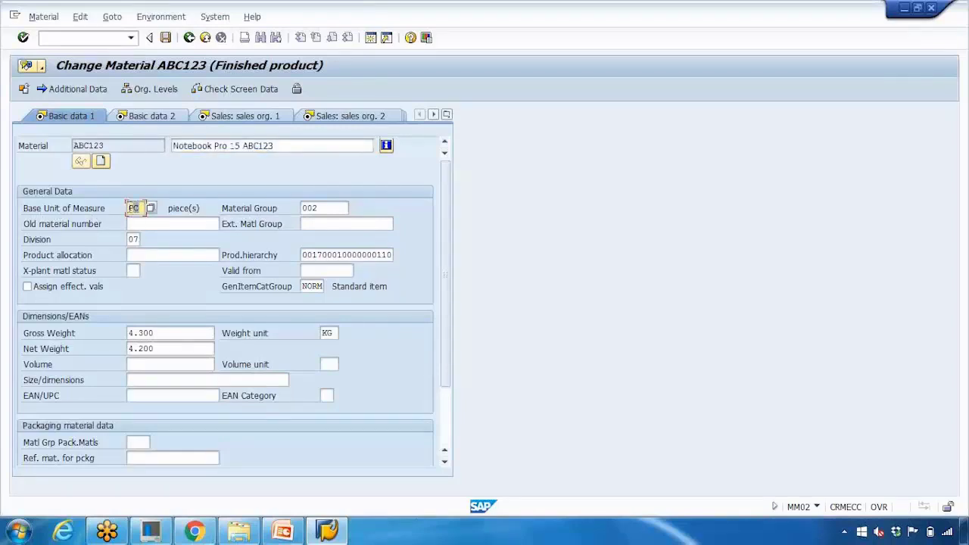
left_click_drag(141, 208, 118, 214)
key("Return")
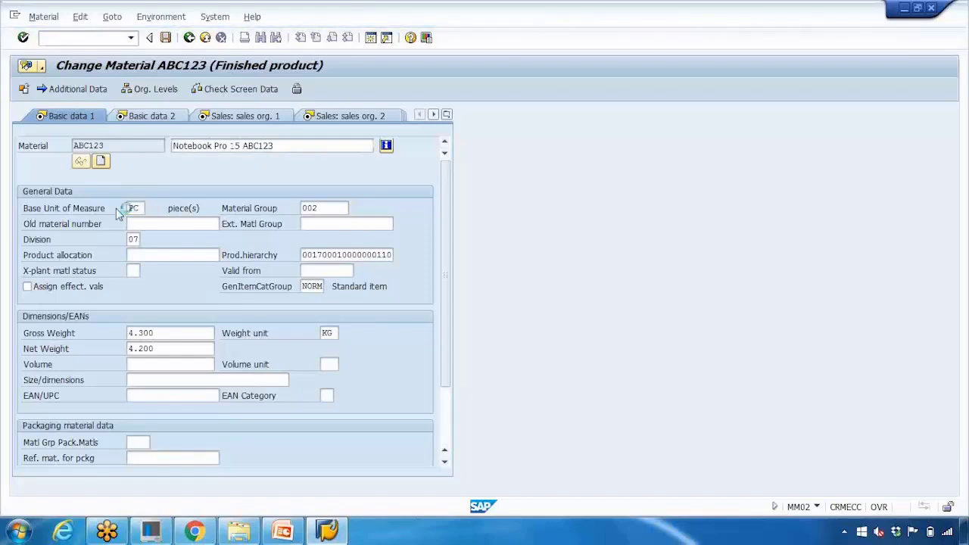
key("F1")
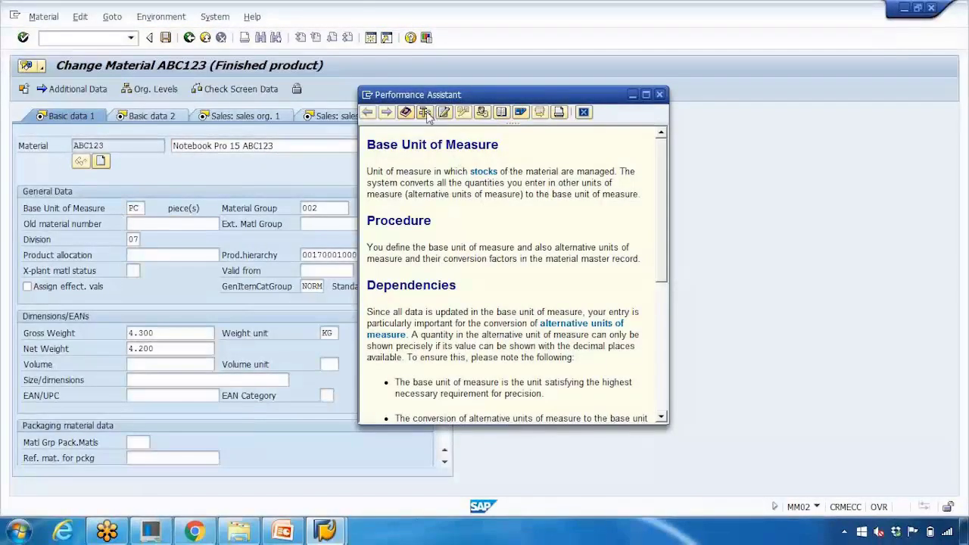
Step: Show technical information identifying Base Unit of Measure as table MARA, field MEINS, then close both dialogs
left_click(424, 113)
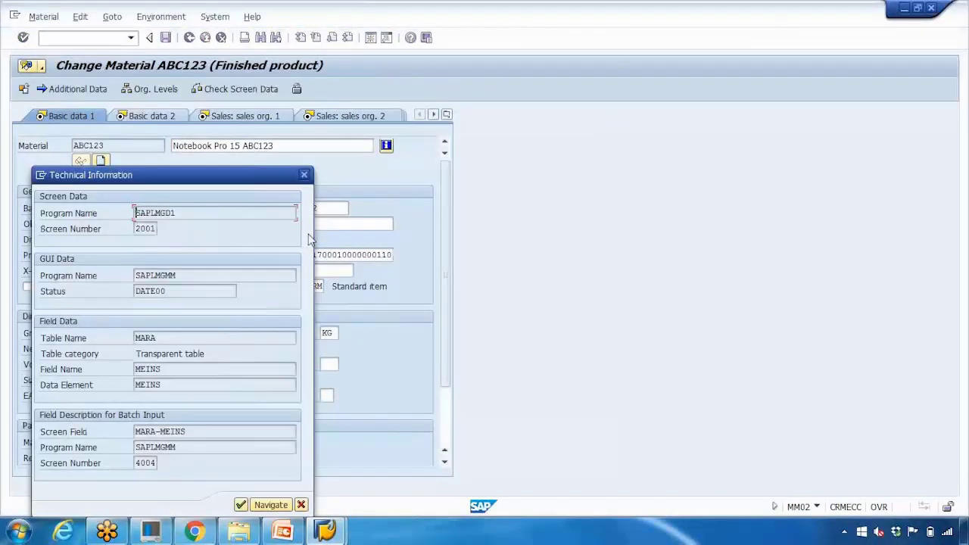
left_click_drag(160, 338, 106, 342)
left_click_drag(168, 369, 119, 370)
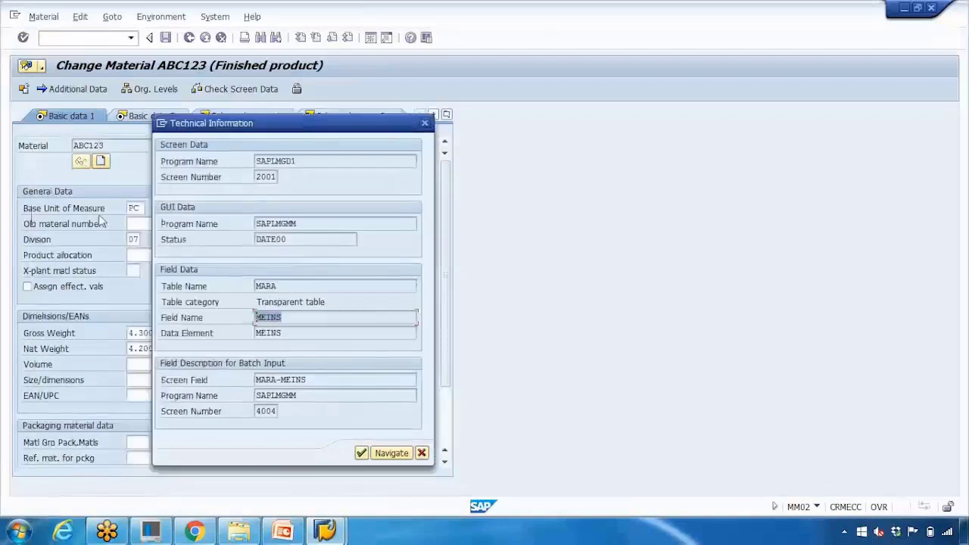
left_click(235, 294)
left_click(284, 324)
left_click(424, 124)
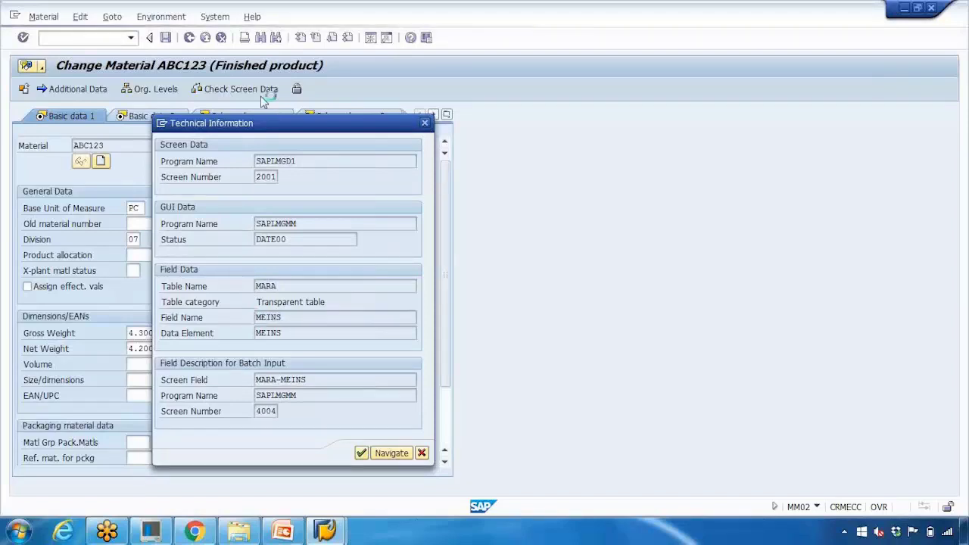
left_click(659, 97)
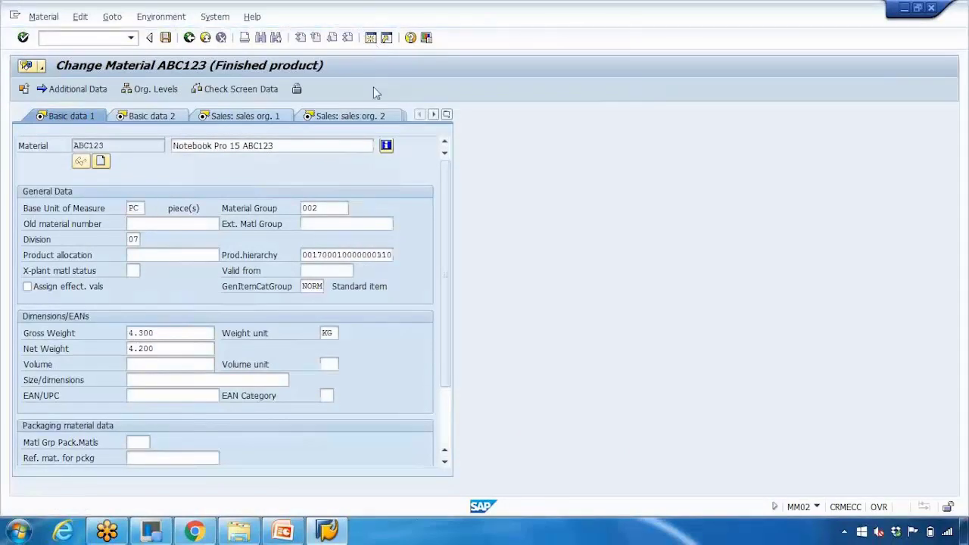
Step: In SE16, list table MARA entries for material abc123
type("/n")
key("Return")
type("se")
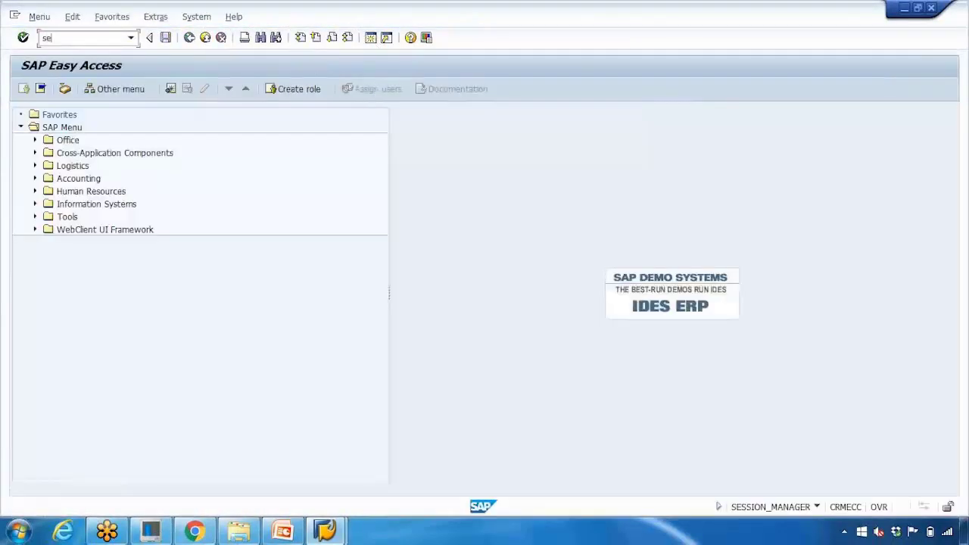
type("16")
key("Return")
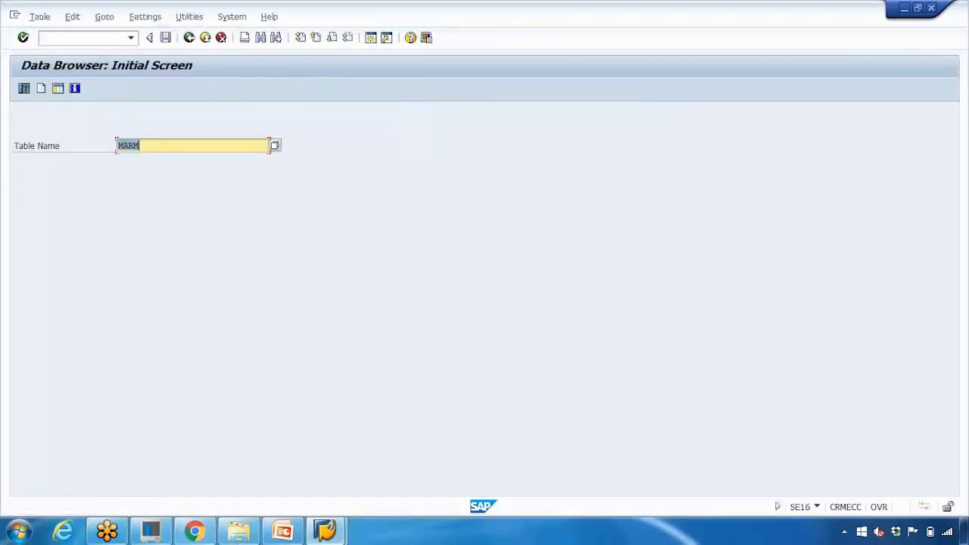
type("mara")
key("Return")
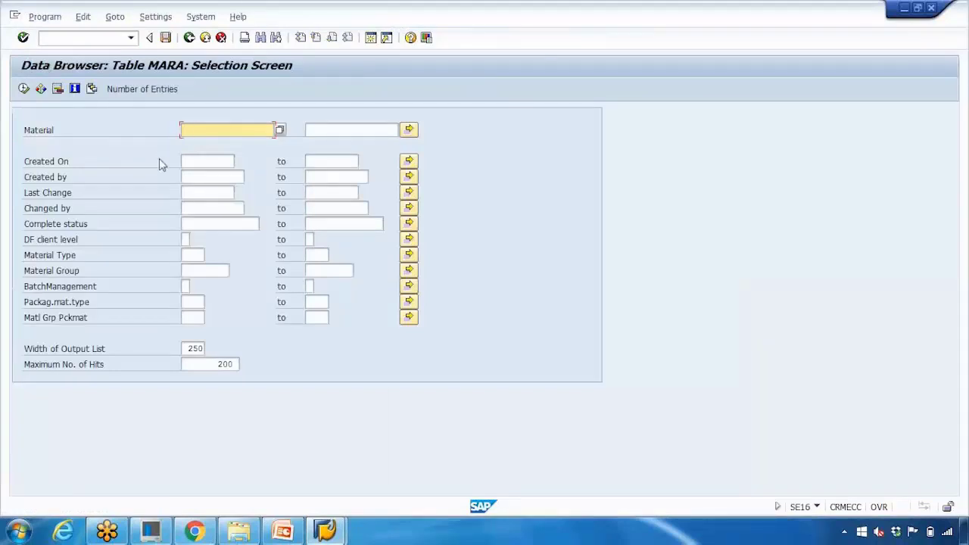
type("abc123")
key("F8")
key("F8")
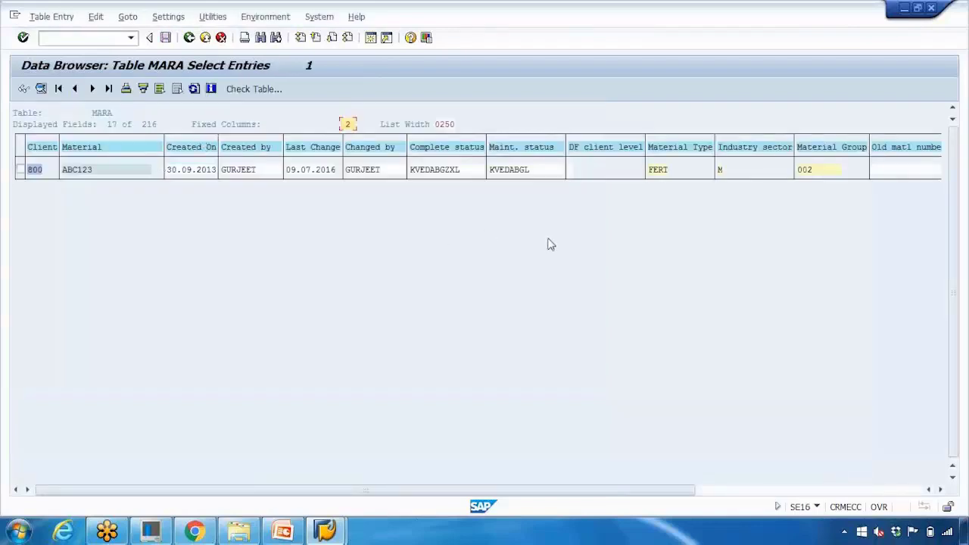
Step: Scroll right to the Base Unit column and highlight its value ST
scroll(554, 243, "right", 3)
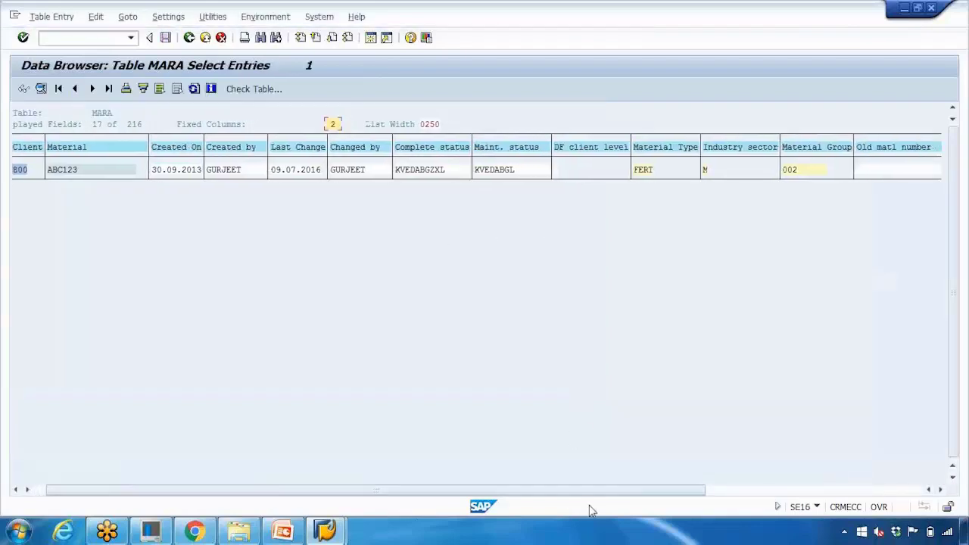
left_click(759, 491)
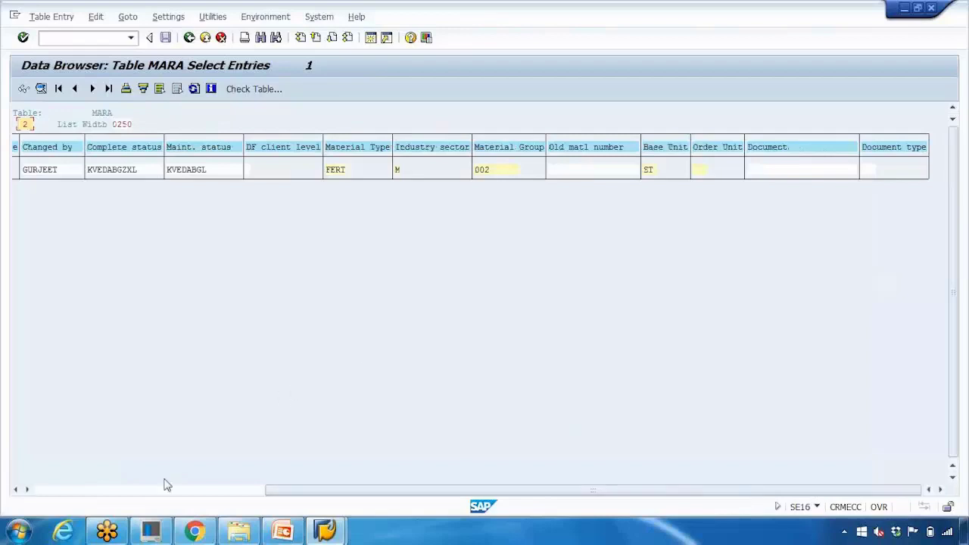
left_click(650, 172)
Step: Switch the Data Browser column headers to technical field names, showing MEINS with value ST
left_click(169, 17)
left_click(195, 49)
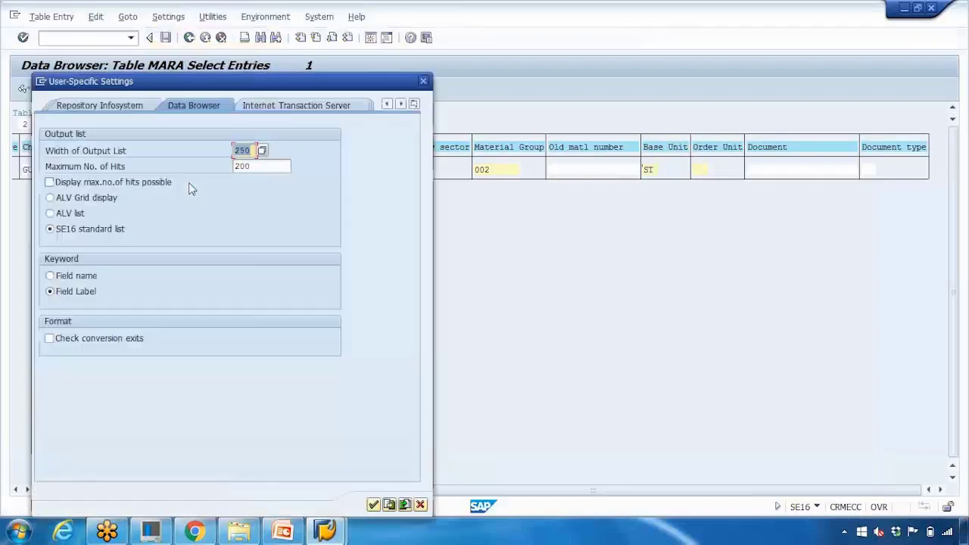
left_click(50, 276)
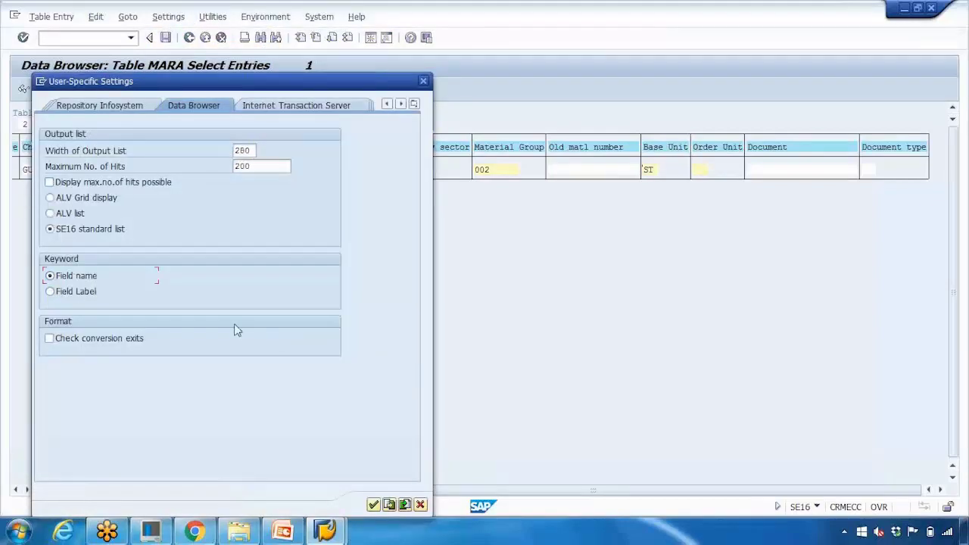
left_click(373, 504)
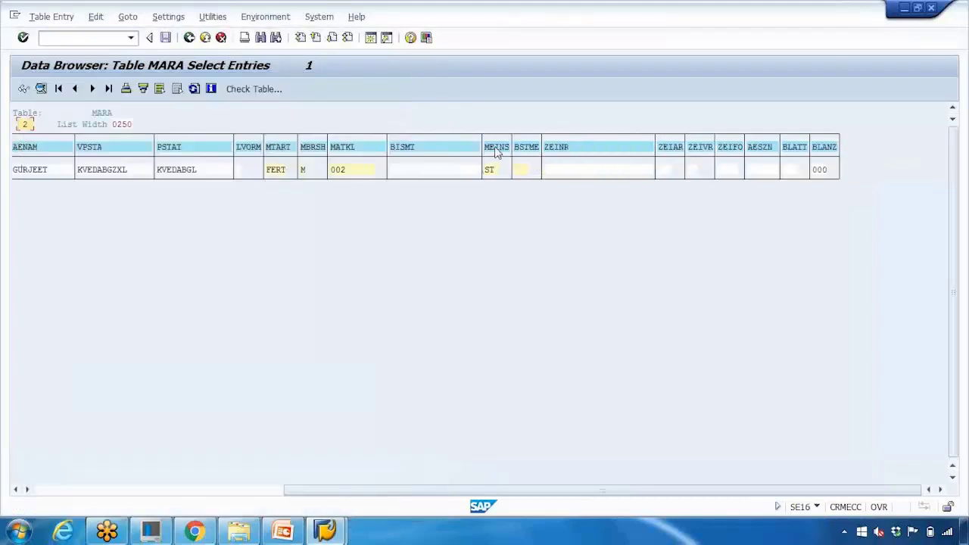
left_click(492, 170)
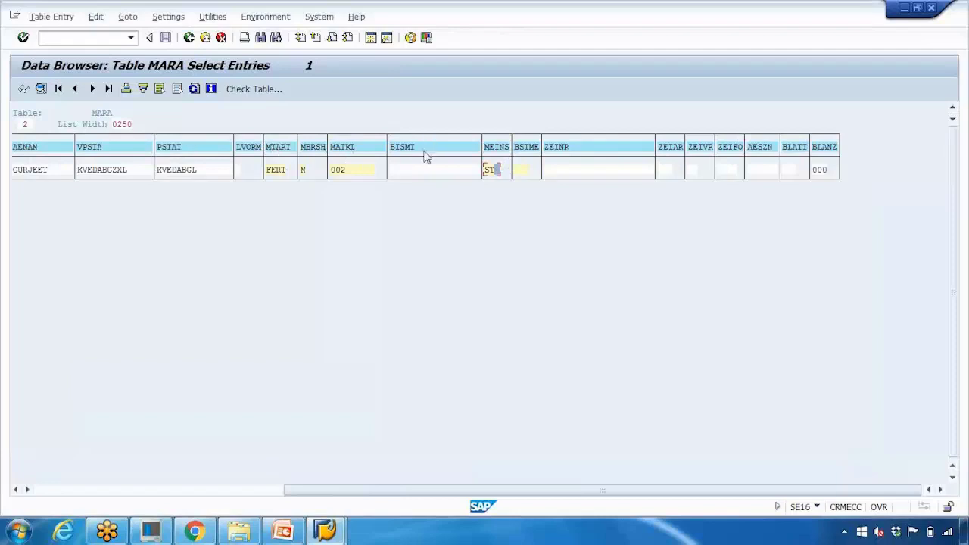
Step: Restore field labels as column headers and point to the Base Unit column
left_click(165, 19)
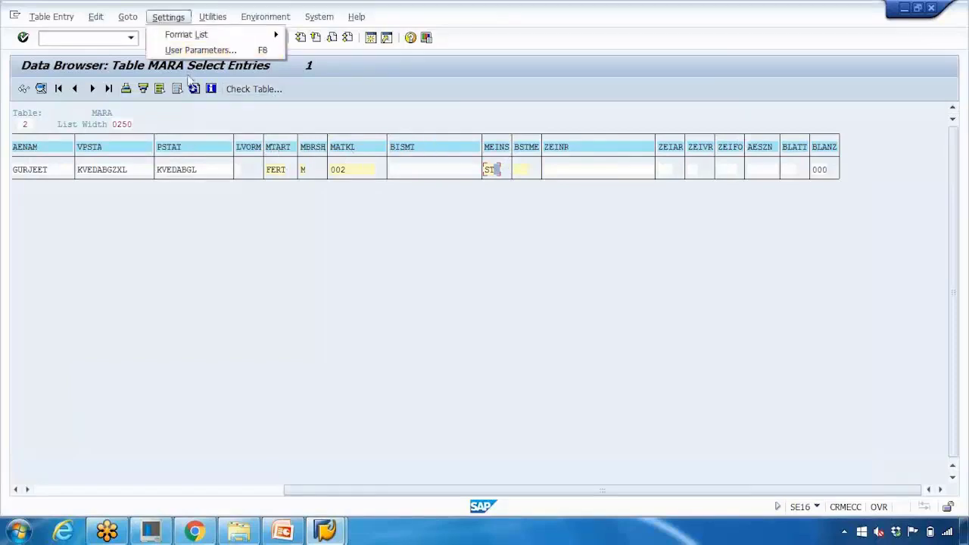
left_click(178, 48)
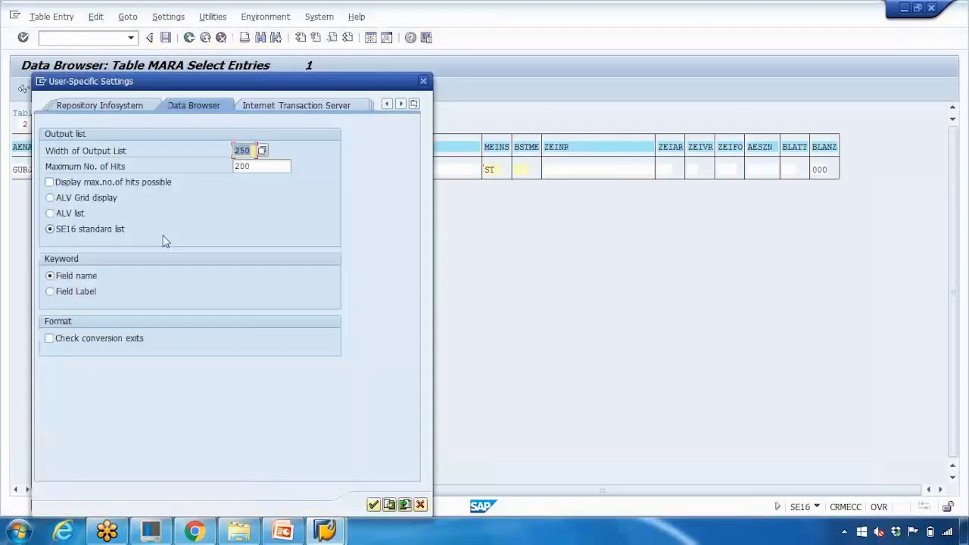
left_click(75, 293)
left_click(373, 505)
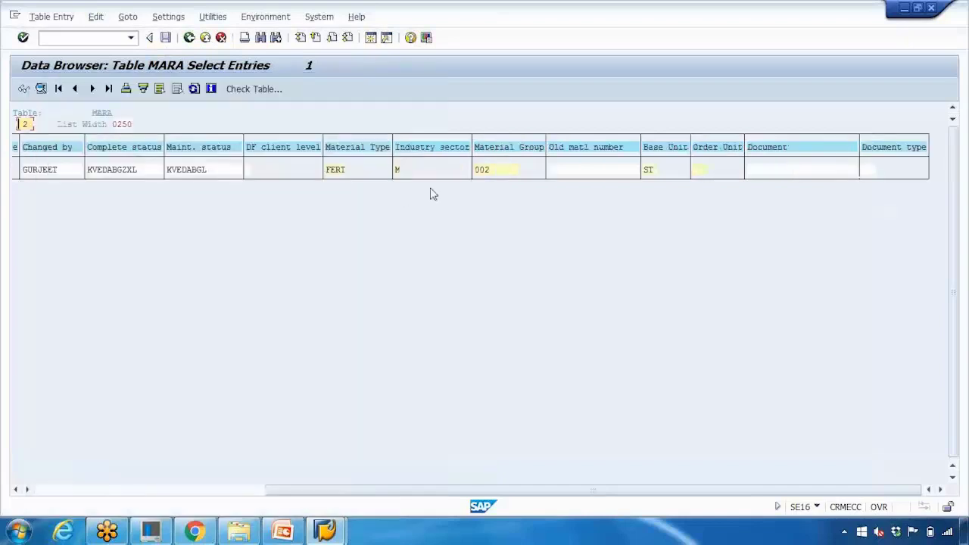
left_click(653, 150)
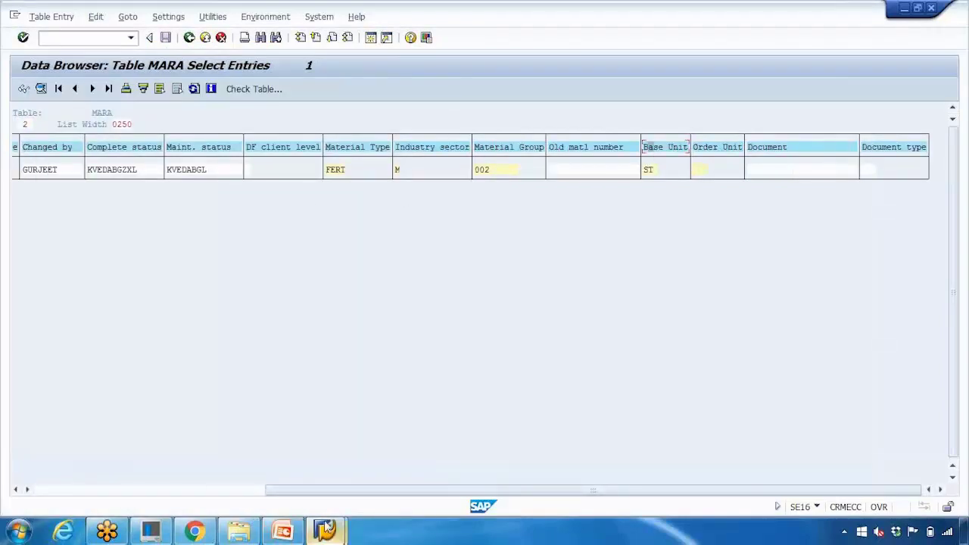
Step: Return to the Change Material window and open the MRP 1 view
mouse_move(325, 530)
left_click(245, 472)
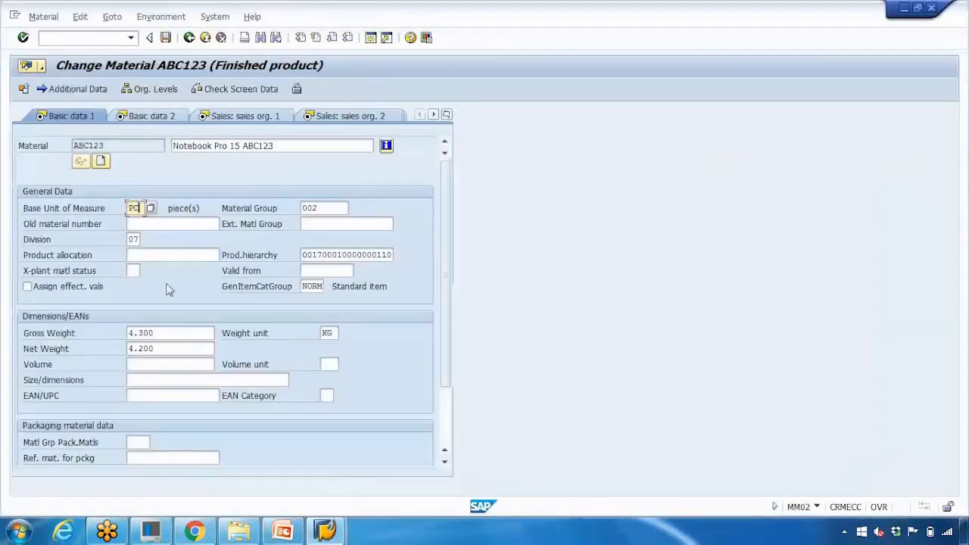
left_click(446, 115)
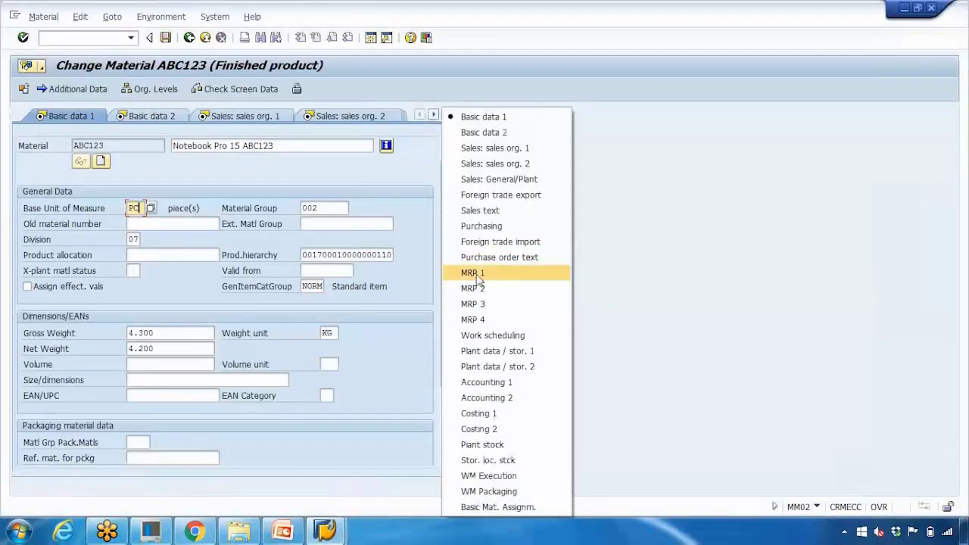
left_click(473, 272)
Step: Show MRP Type's technical information as table MARC, field DISMM, then close it
left_click(138, 226)
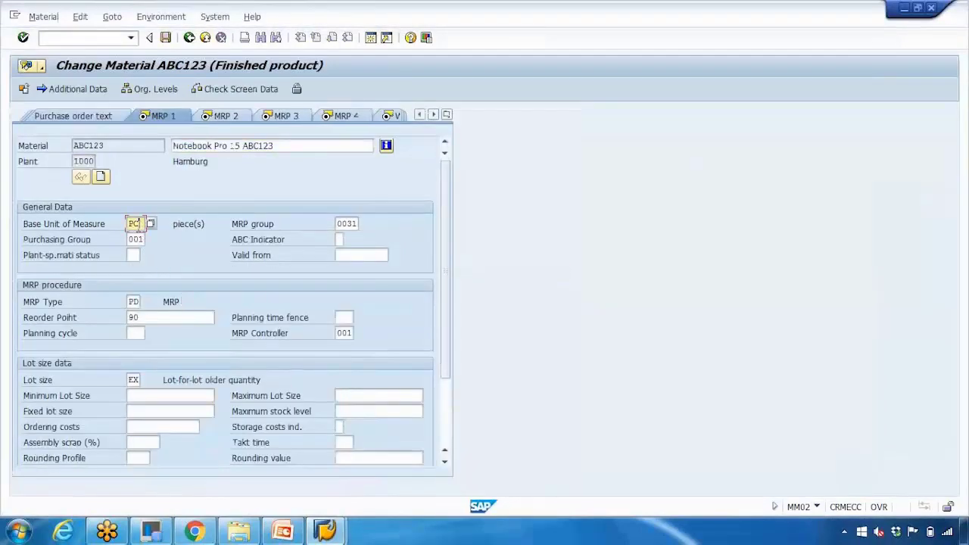
left_click(138, 303)
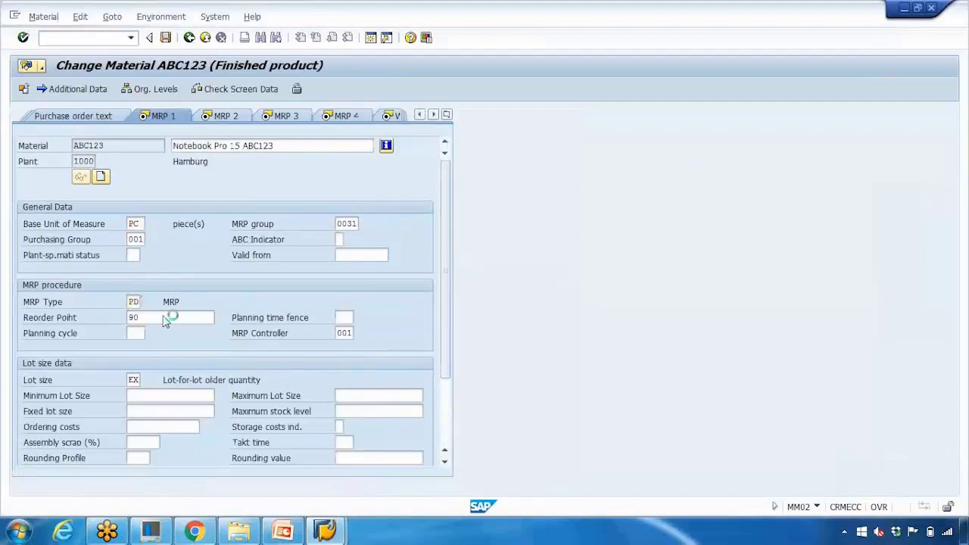
key("F1")
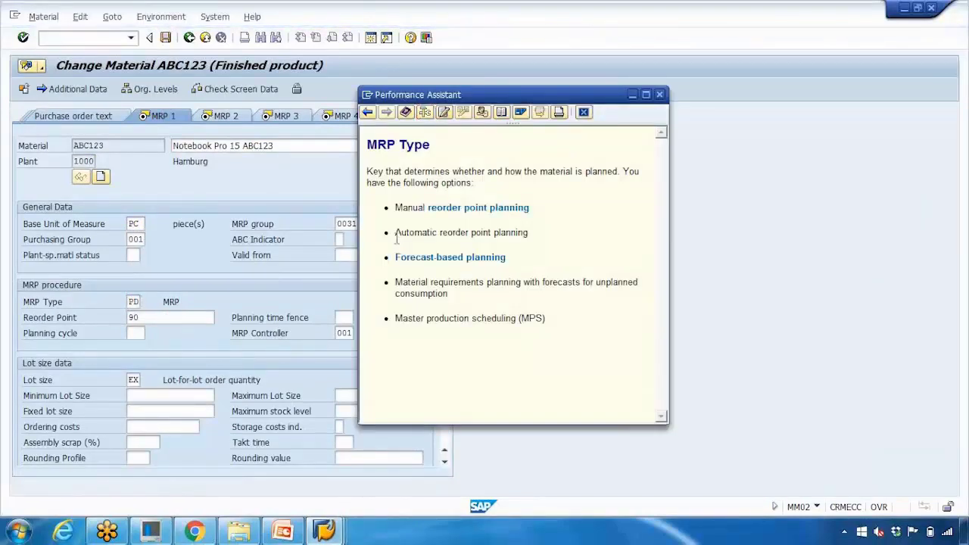
key("F9")
left_click_drag(165, 338, 120, 341)
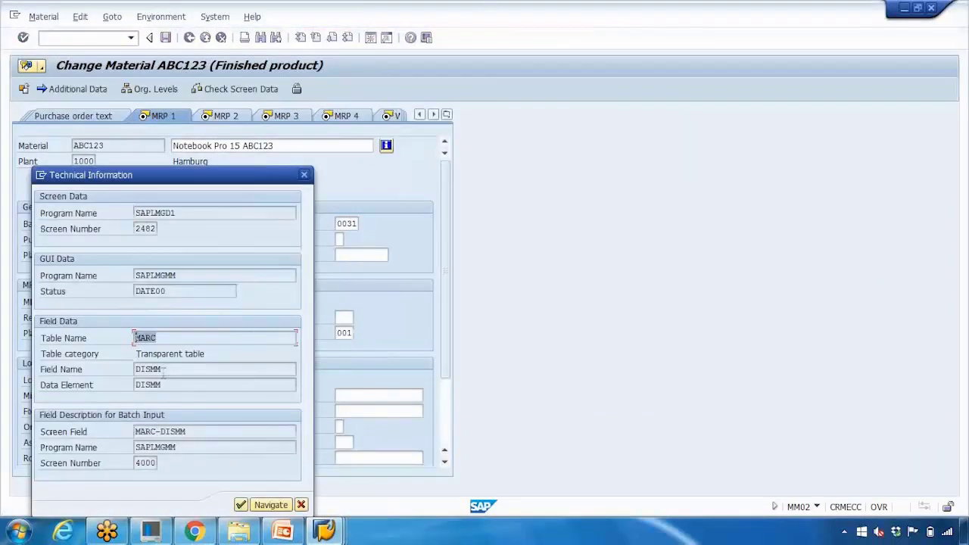
left_click_drag(166, 371, 106, 369)
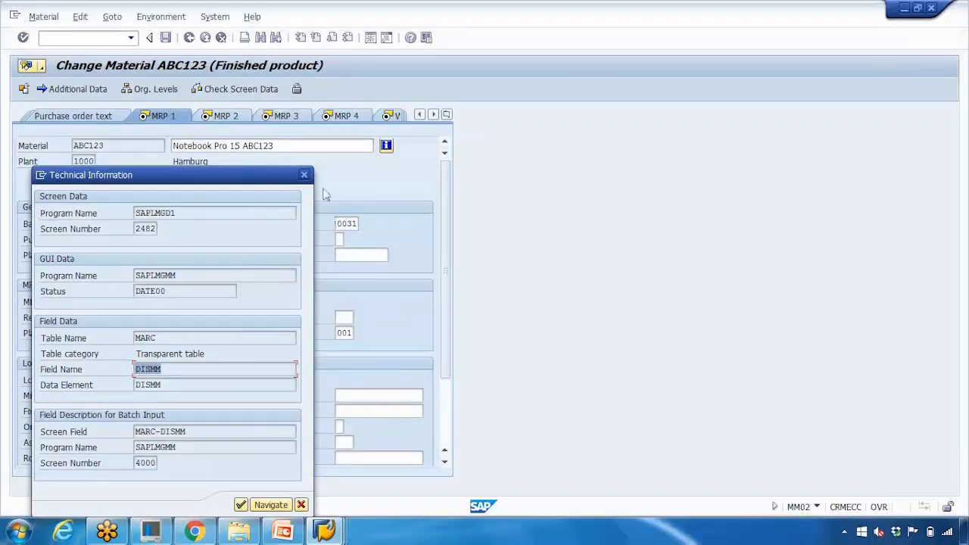
left_click(304, 175)
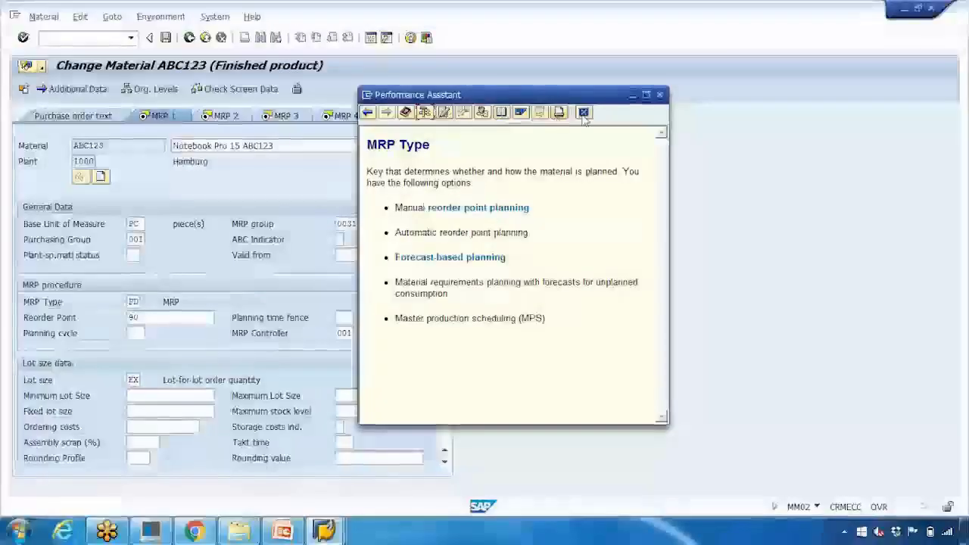
Step: Close the MRP Type help and open F1 help for the Material field
key("Escape")
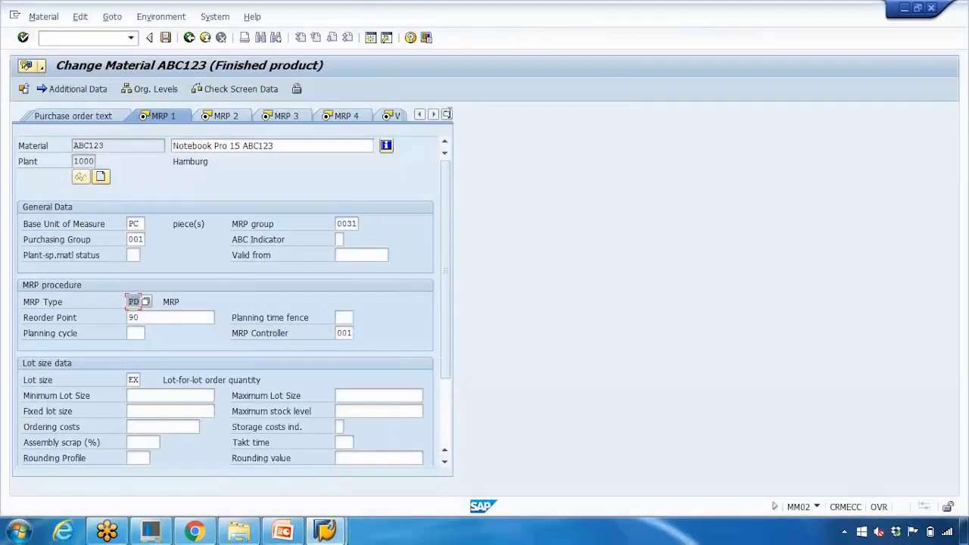
left_click(137, 147)
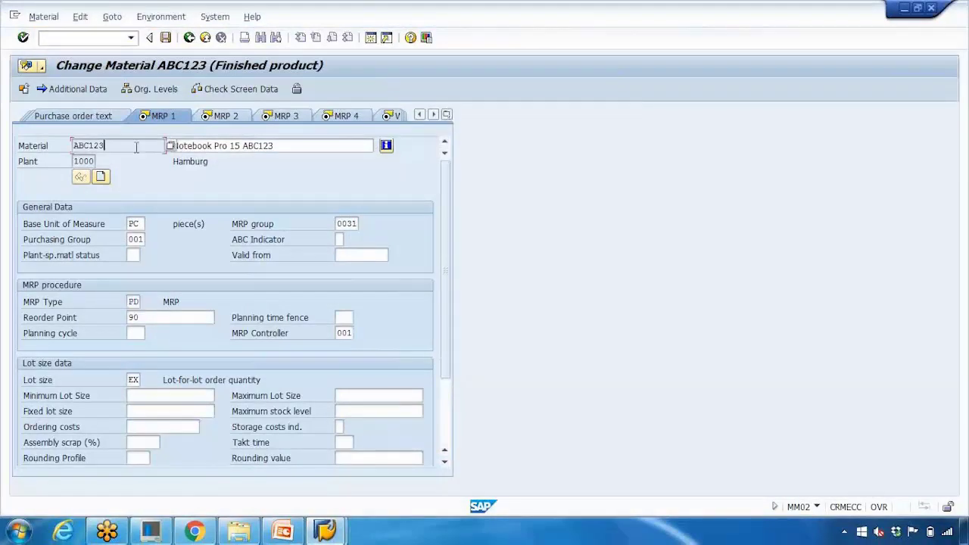
key("F1")
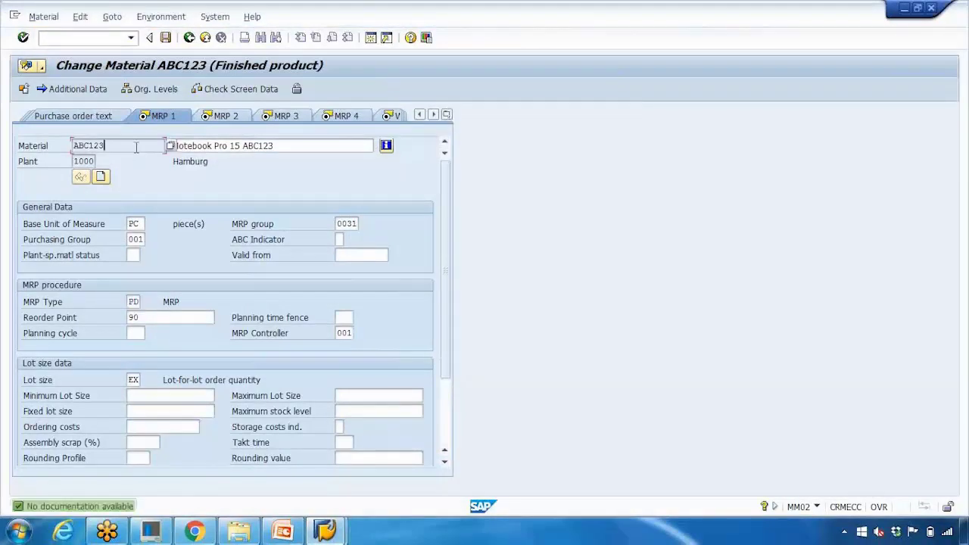
key("F1")
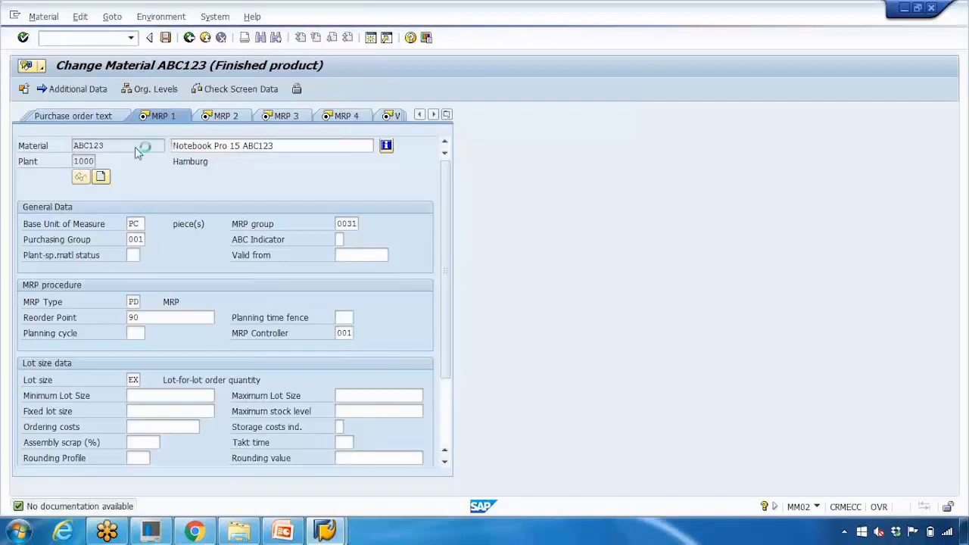
Step: Display the Material field's technical information and select table name RMMG1
left_click(426, 113)
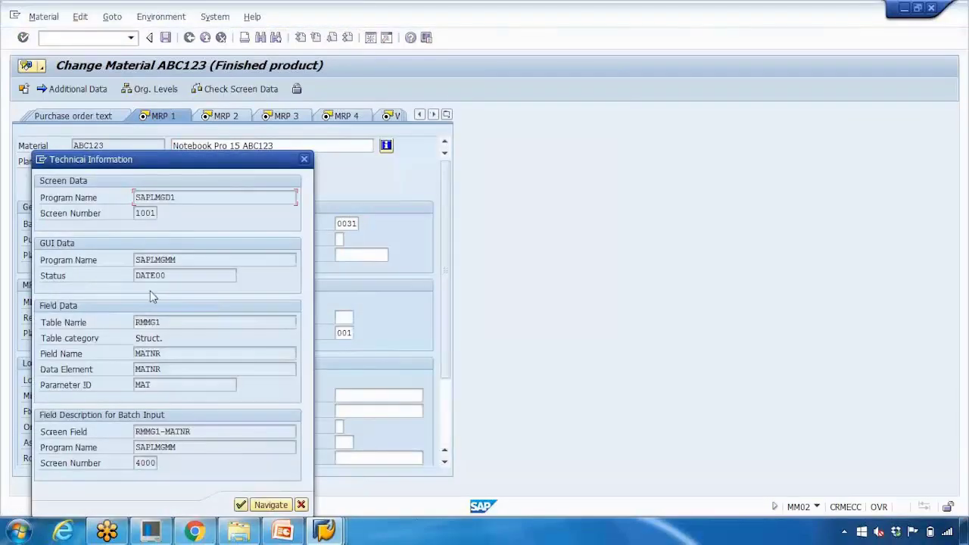
left_click_drag(233, 162, 344, 146)
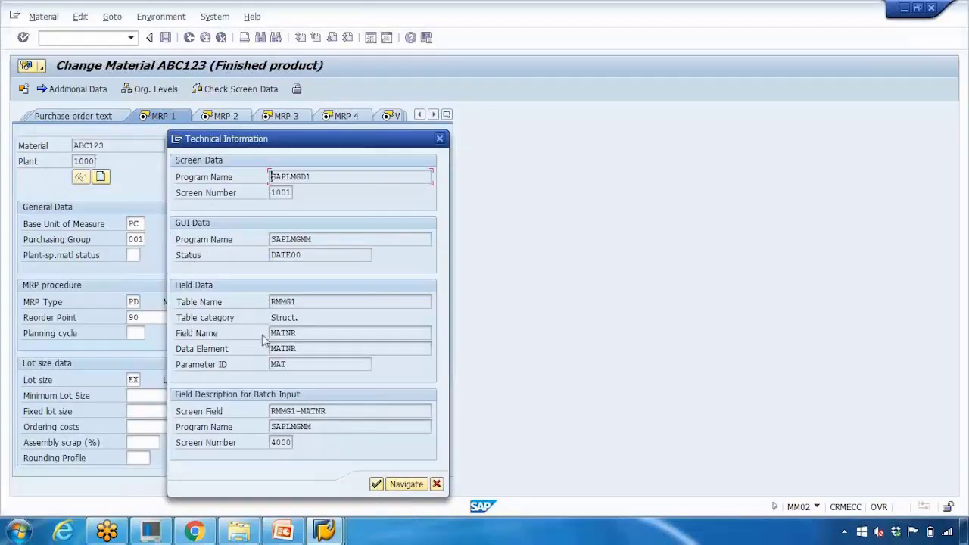
left_click_drag(313, 304, 238, 302)
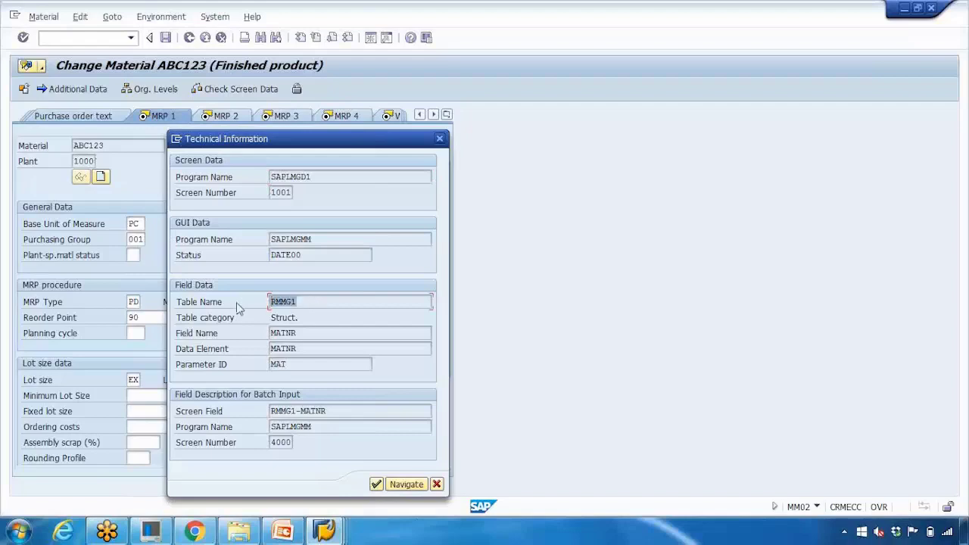
key("Left")
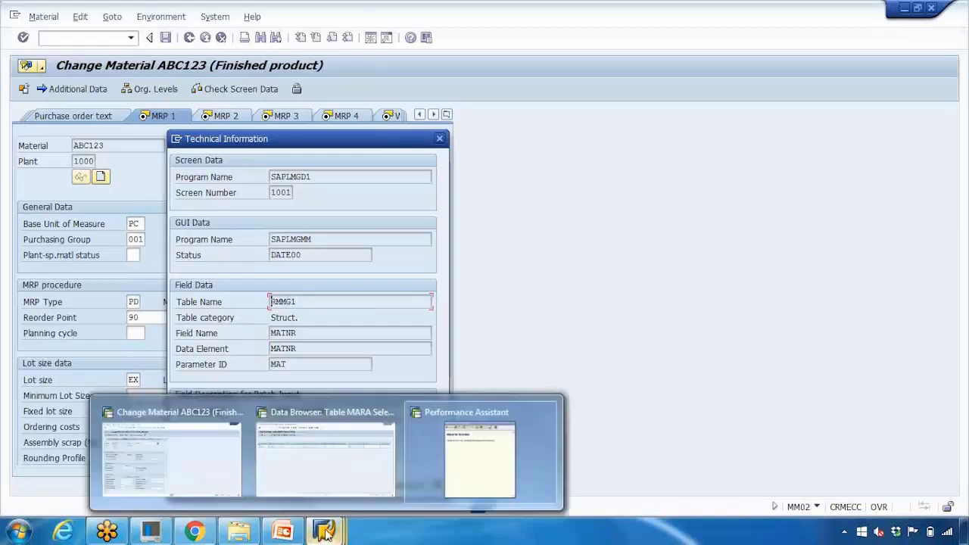
Step: Copy RMMG1 and go back to the Data Browser's initial screen
left_click_drag(297, 302, 257, 303)
key("ctrl+c")
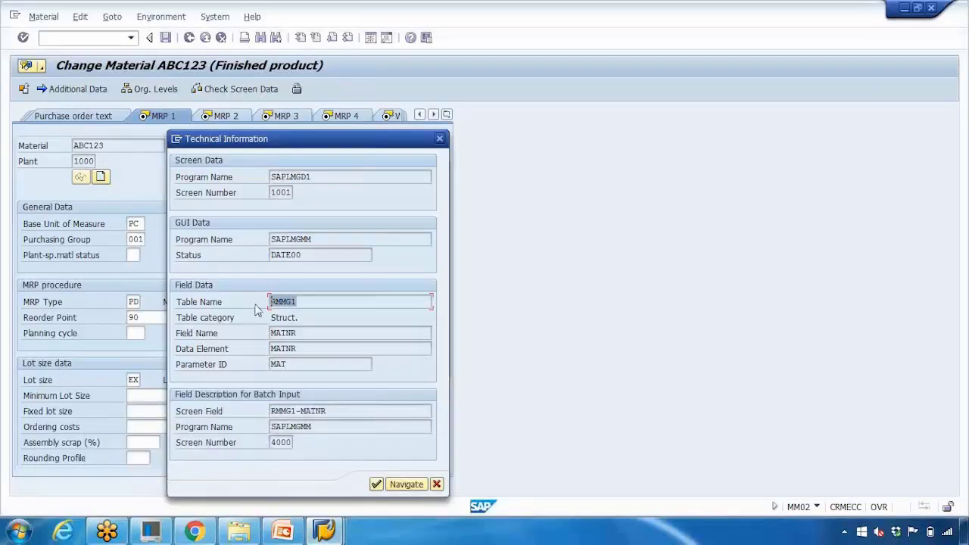
mouse_move(324, 530)
left_click(368, 471)
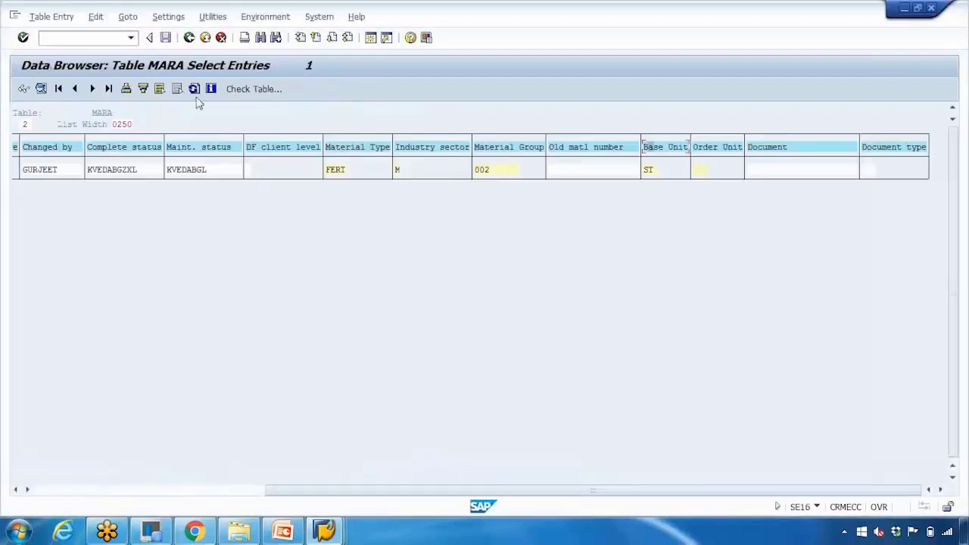
left_click(188, 37)
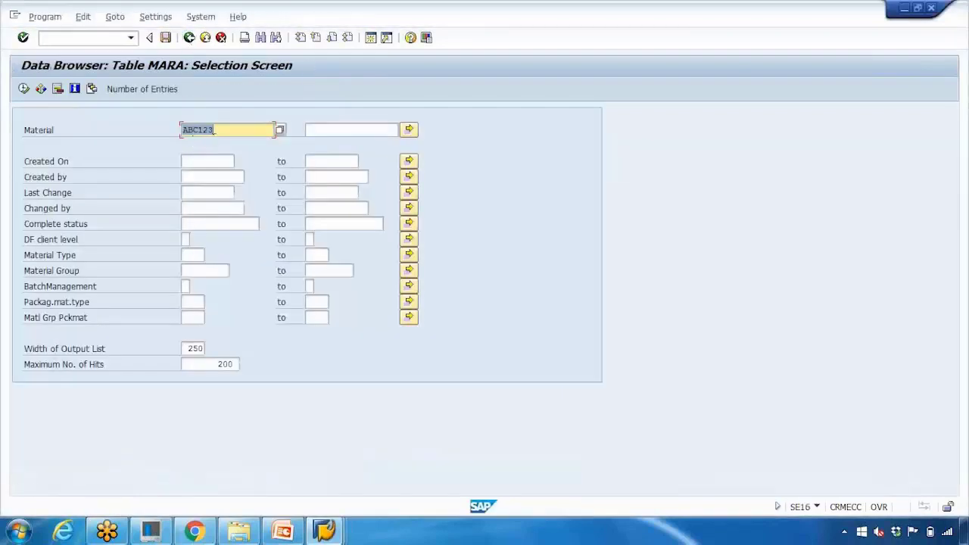
left_click(189, 38)
Step: Enter RMMG1 as the table, get the 'structure, not a table' error, then close the Data Browser
key("ctrl+v")
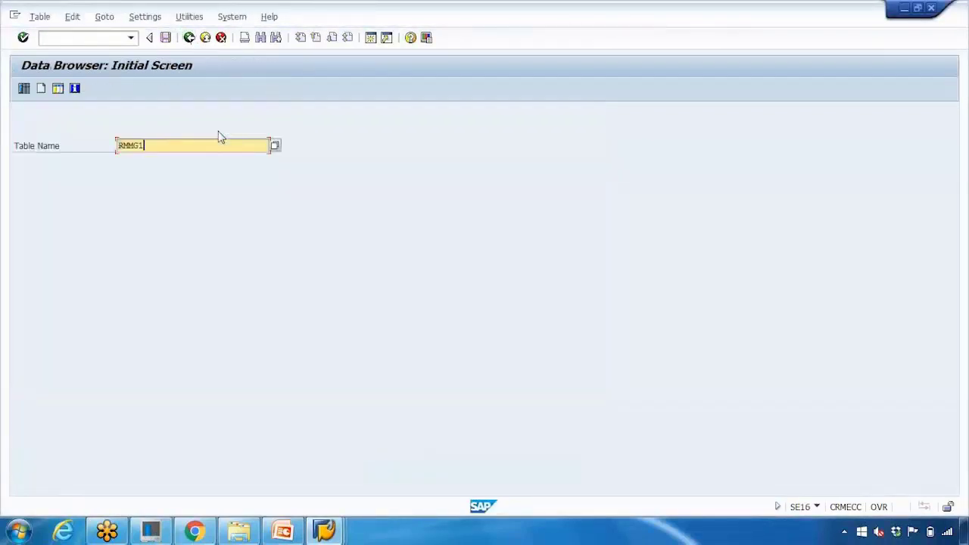
key("Return")
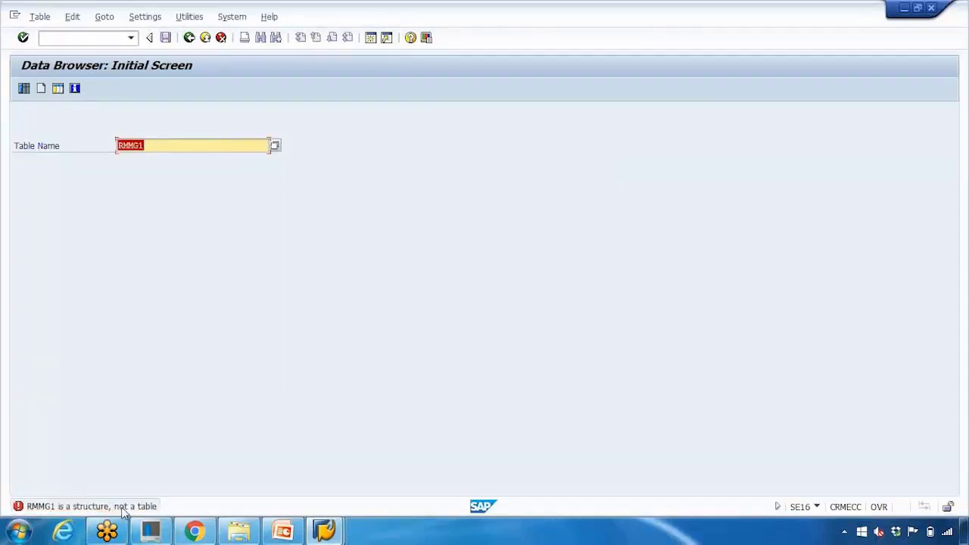
key("Return")
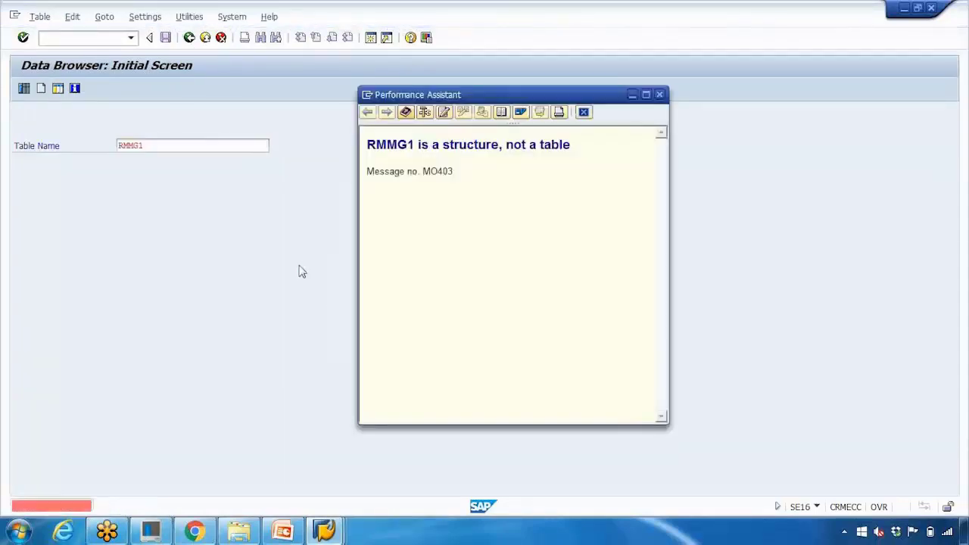
left_click(660, 94)
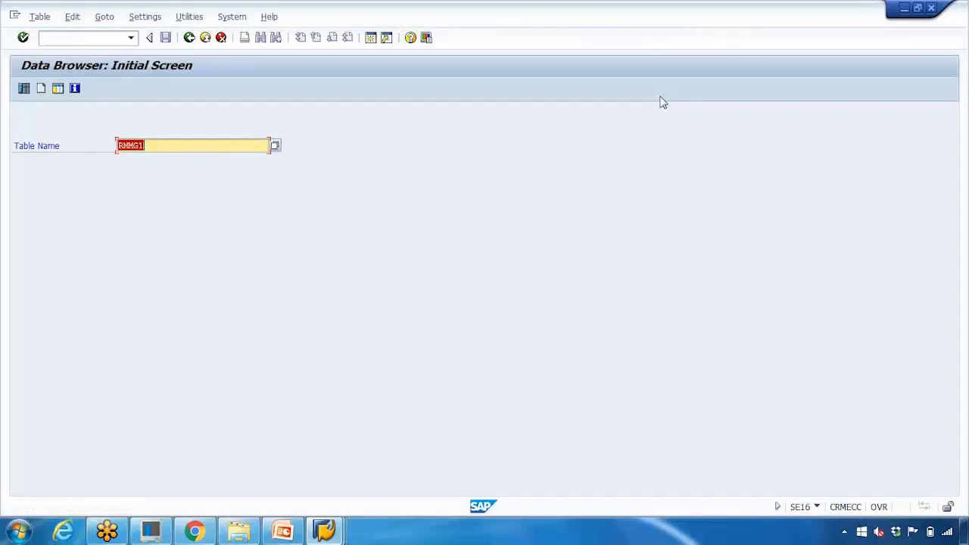
left_click(932, 7)
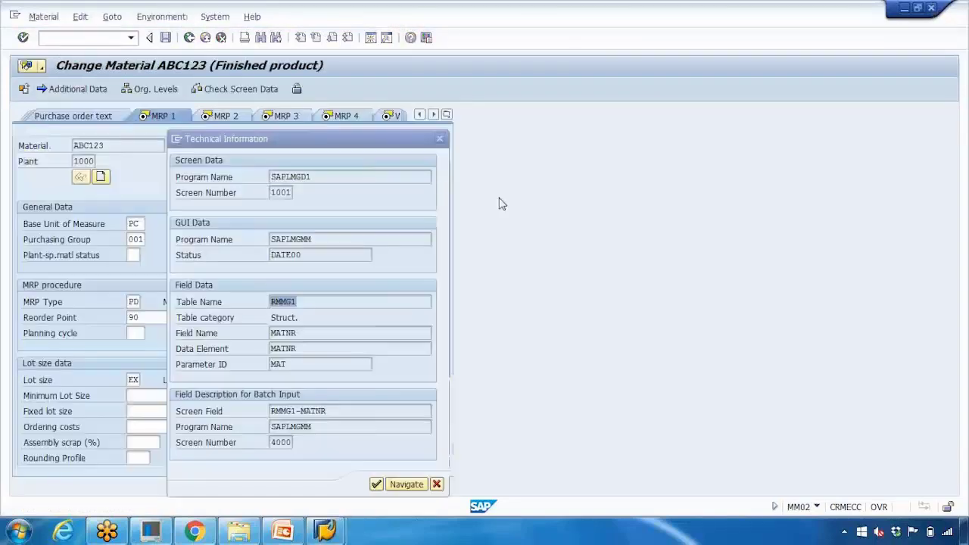
Step: Close the Material field's technical information and help, then switch to the PowerPoint deck
left_click(440, 140)
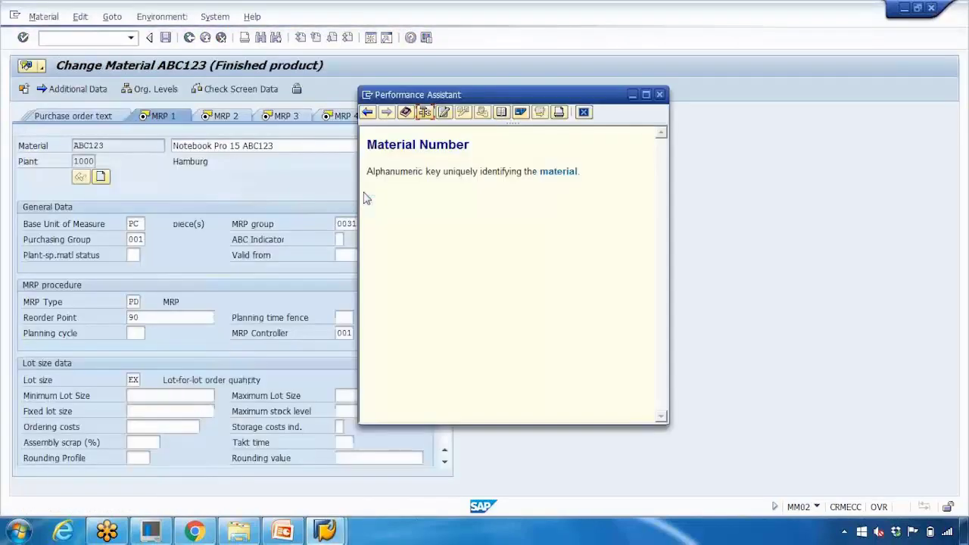
left_click(583, 112)
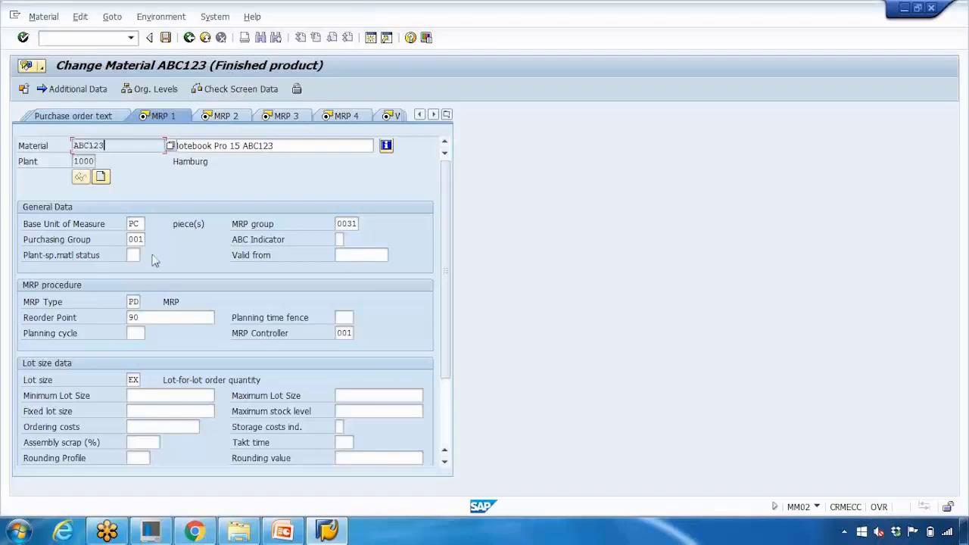
left_click(283, 531)
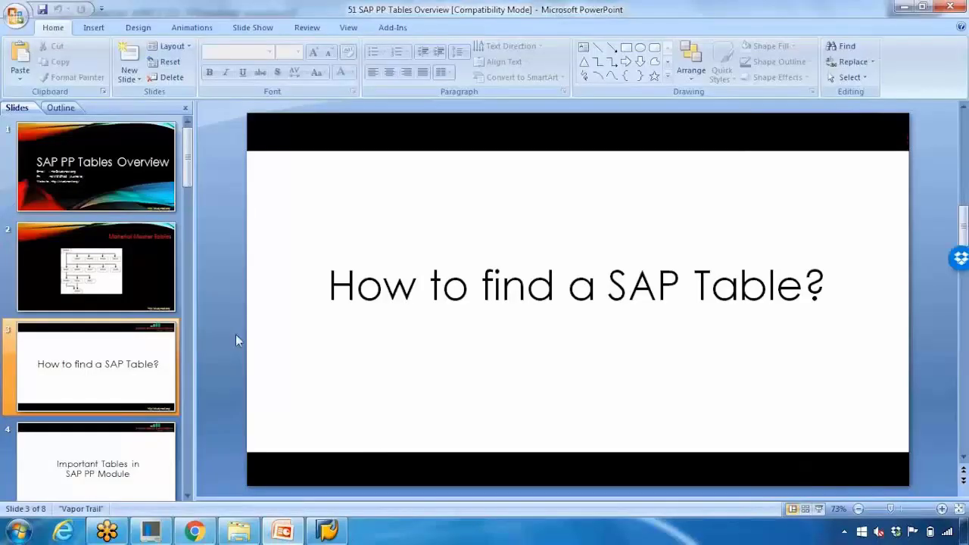
Step: Start the slide show from slide 3 and advance to 'Important Tables in SAP PP Module'
left_click(820, 509)
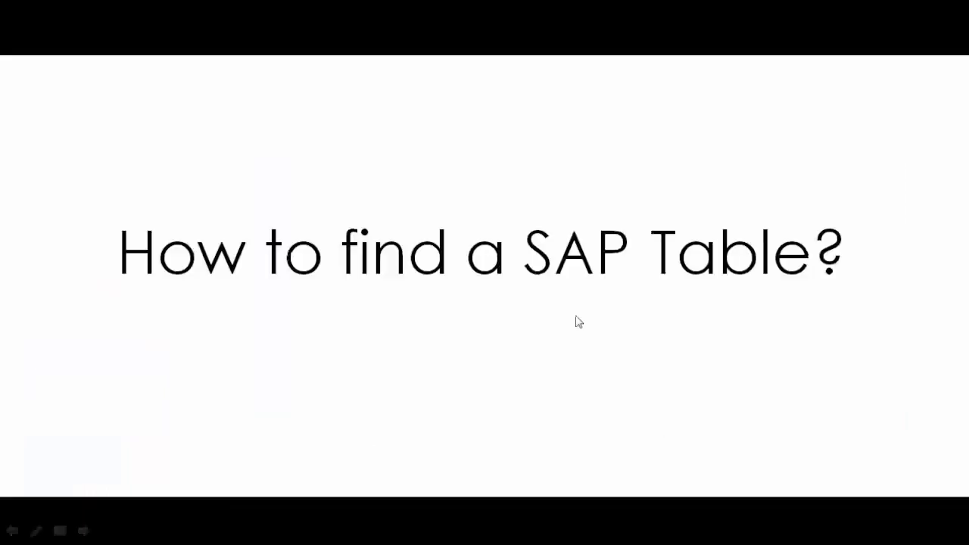
left_click(575, 322)
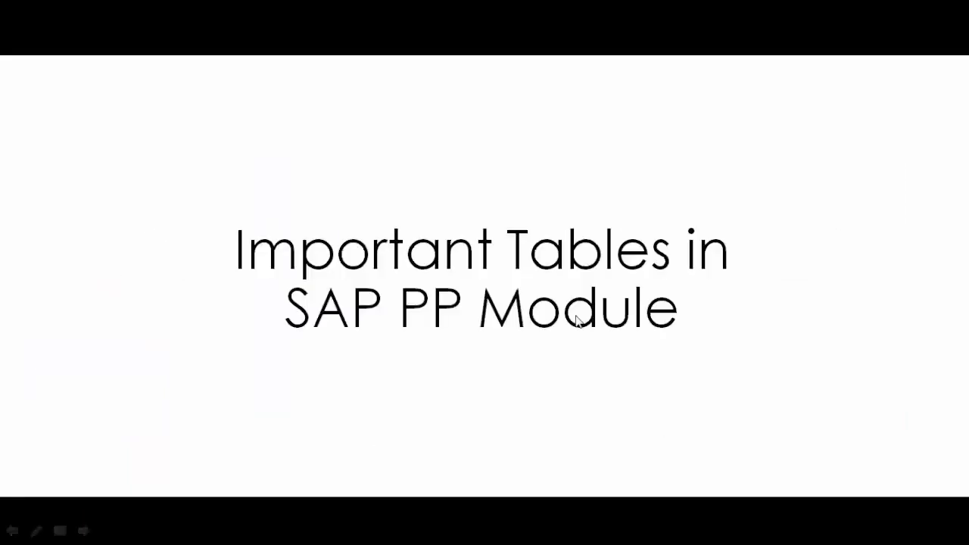